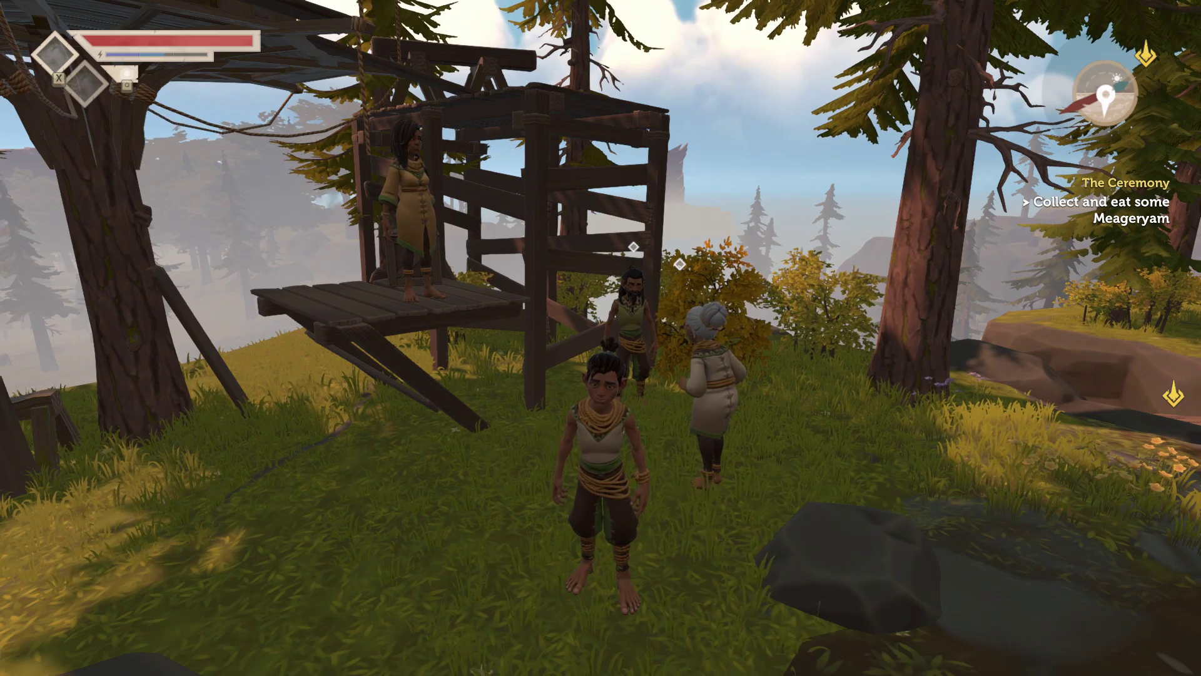
Step: In the Crafting tab, view the Stiffrope and Stuffcloth recipes (Morrow Hay, Gravel Moss)
{"action": "key", "text": "Tab"}
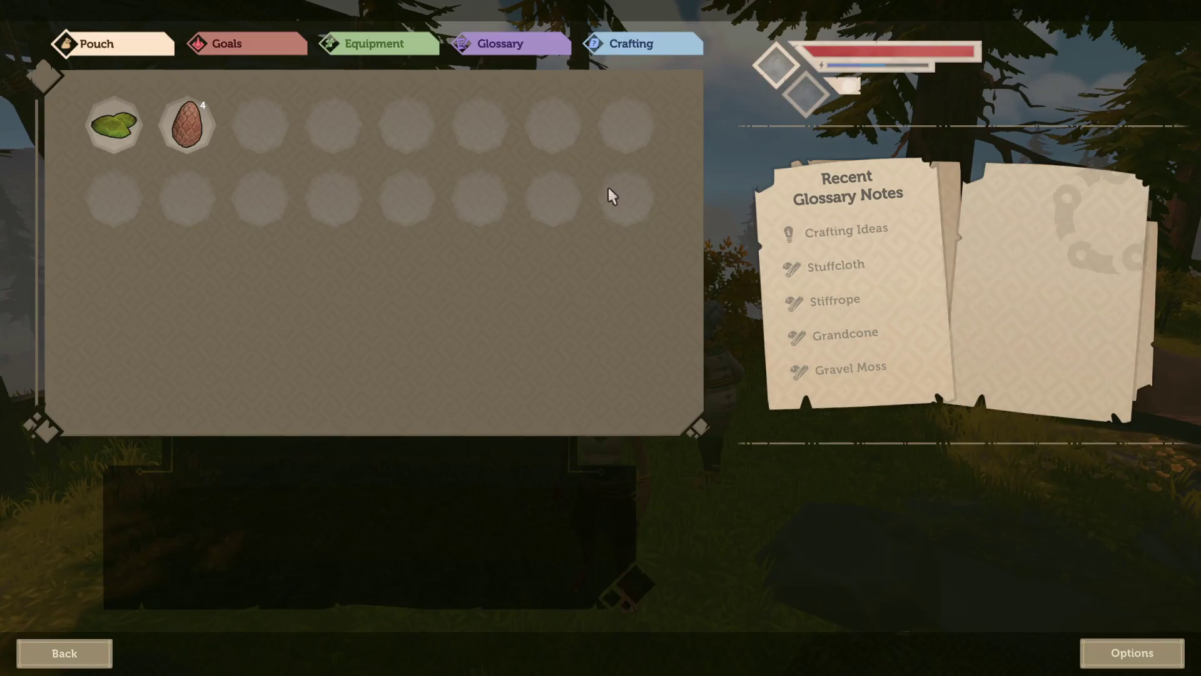
{"action": "left_click", "coordinate": [641, 38]}
{"action": "left_click", "coordinate": [110, 153]}
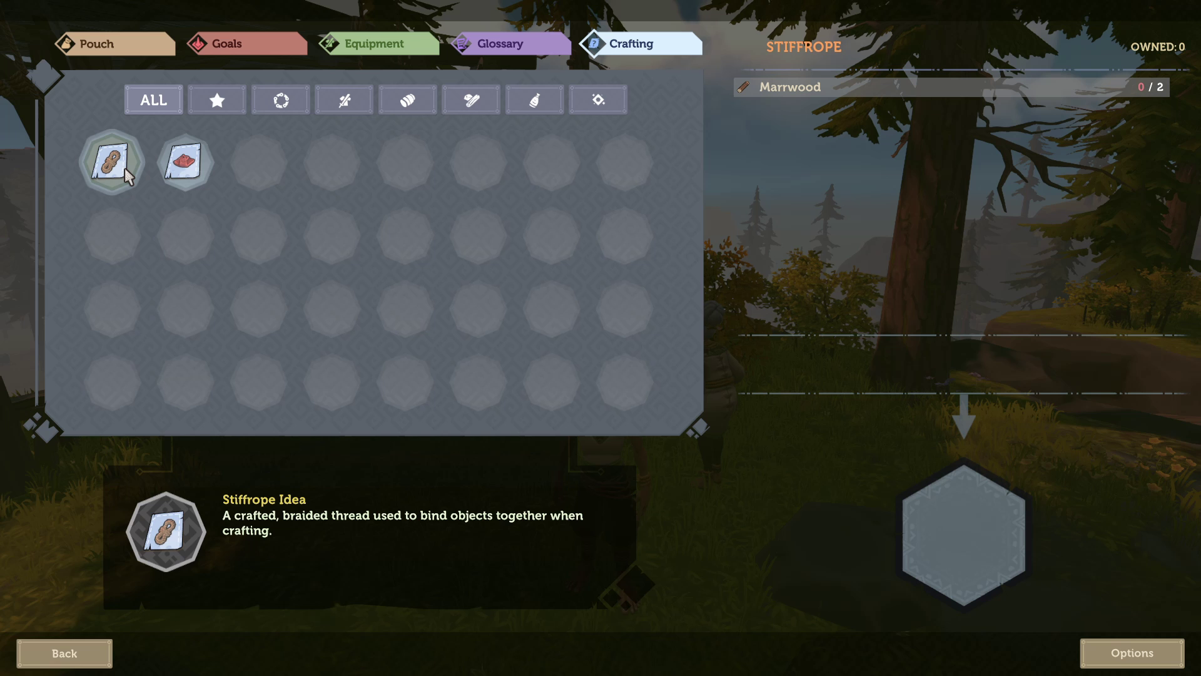
{"action": "left_click", "coordinate": [179, 172]}
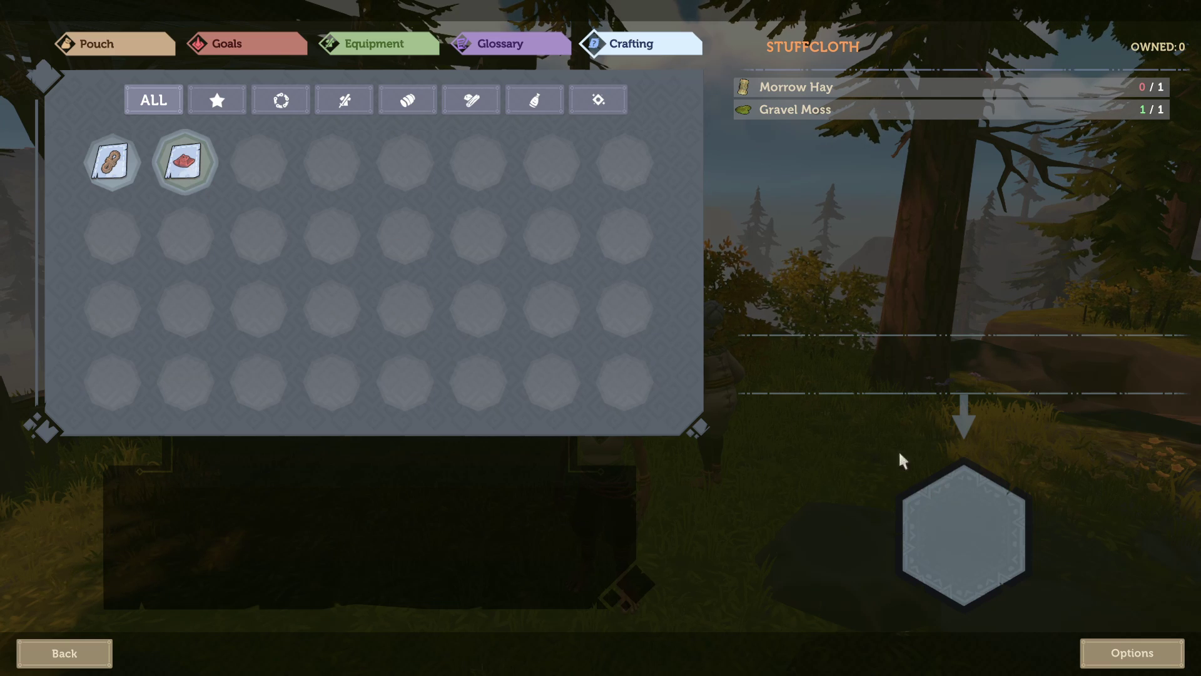
Step: Close the inventory and walk the character away from the villagers by the wooden tower
{"action": "key", "text": "Escape"}
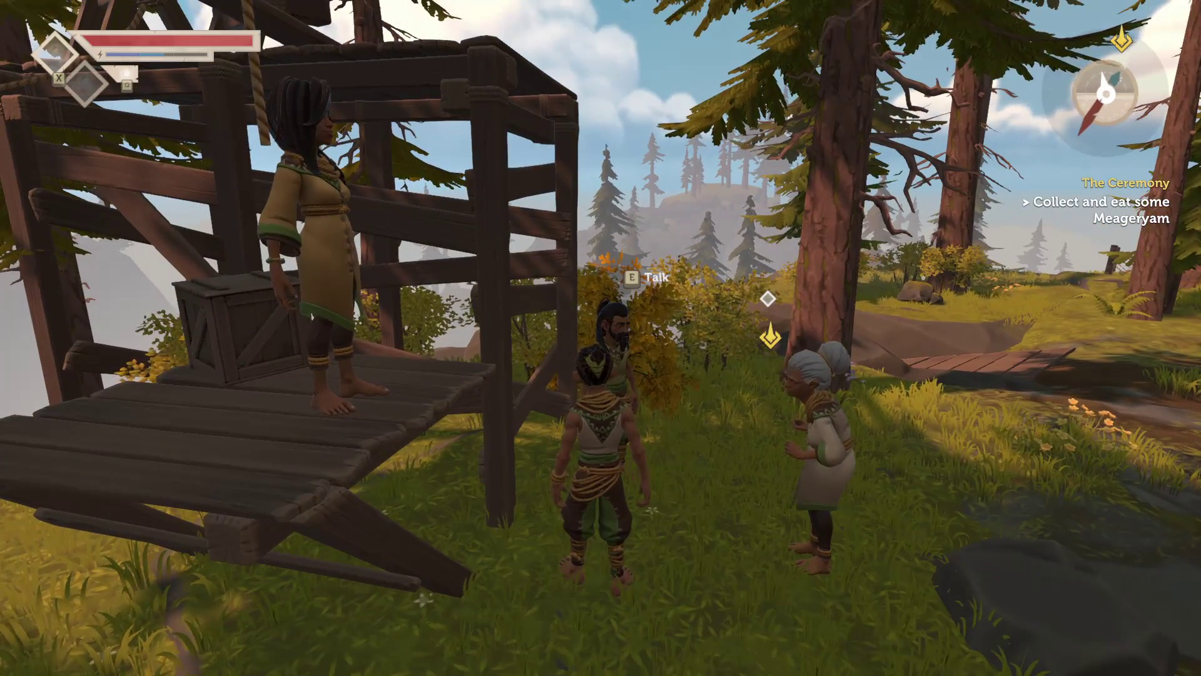
{"action": "key", "text": "s"}
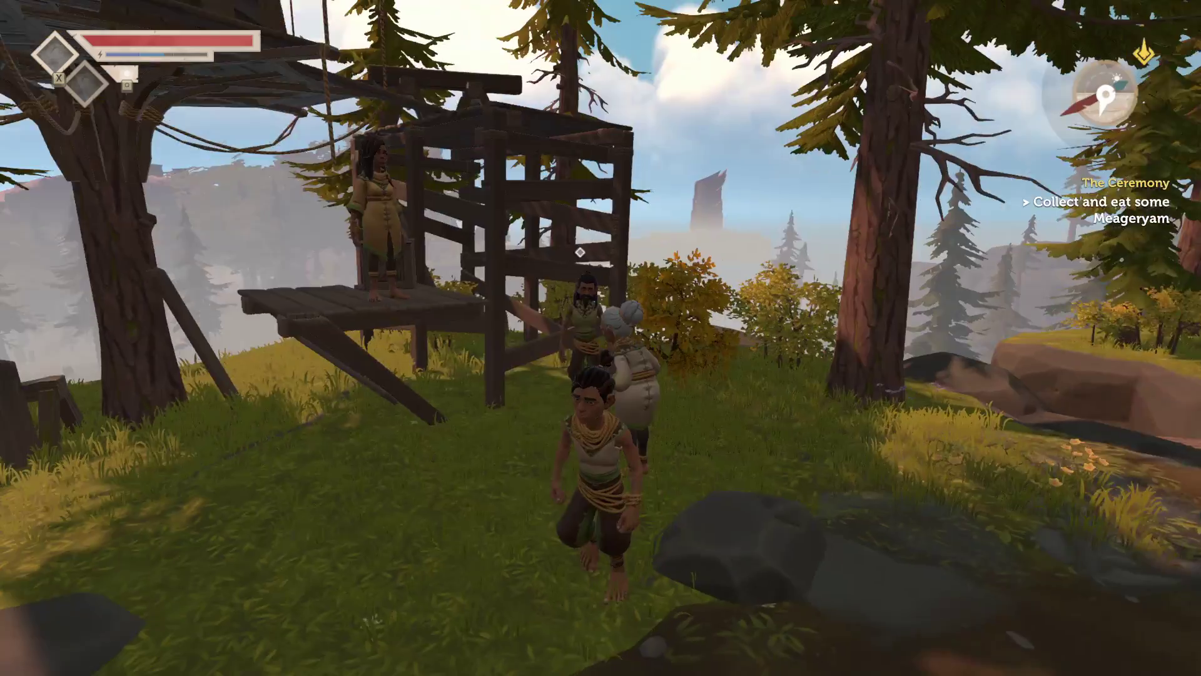